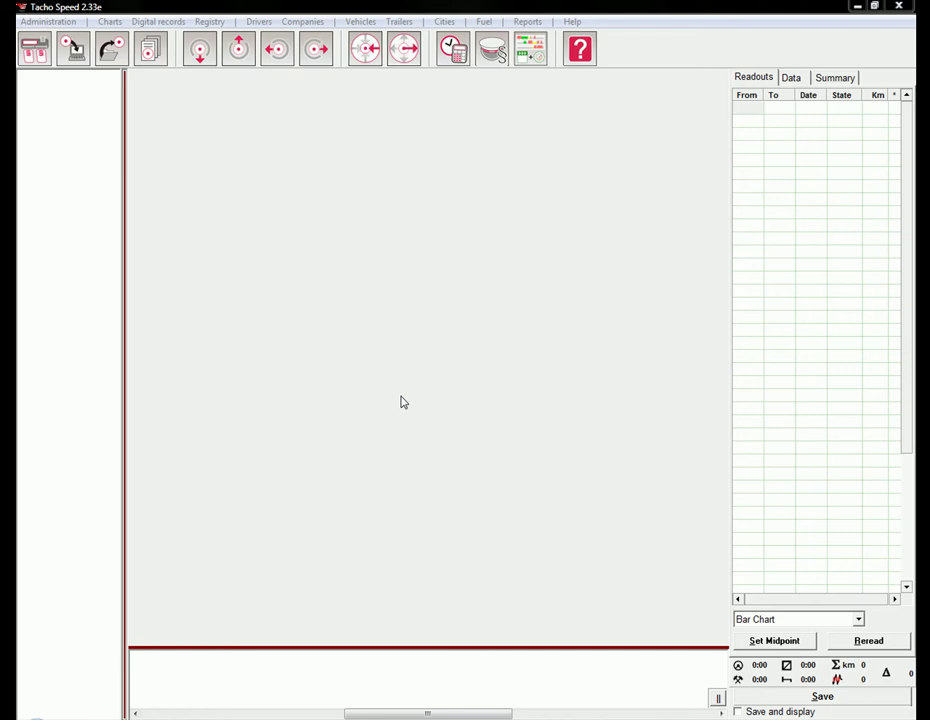
Switch to the digital records view
left_click(30, 57)
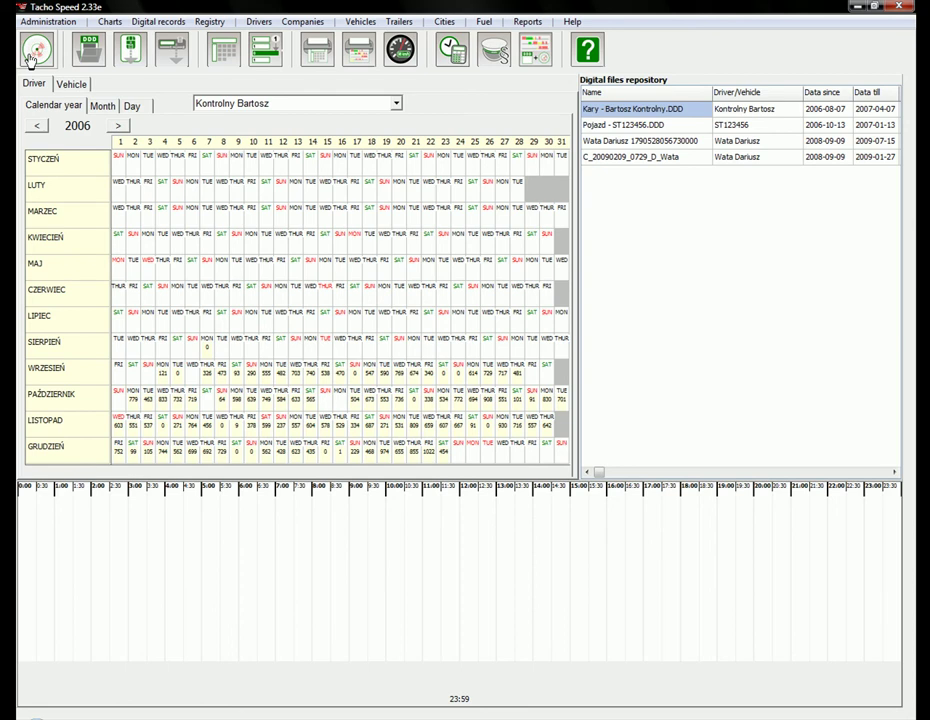
left_click(90, 55)
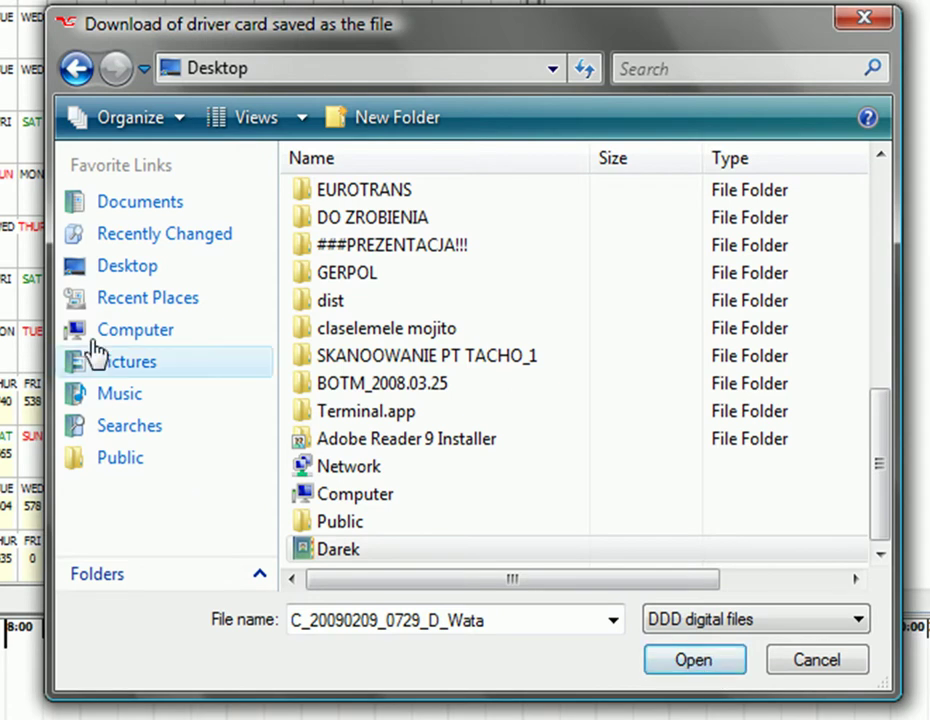
left_click(117, 340)
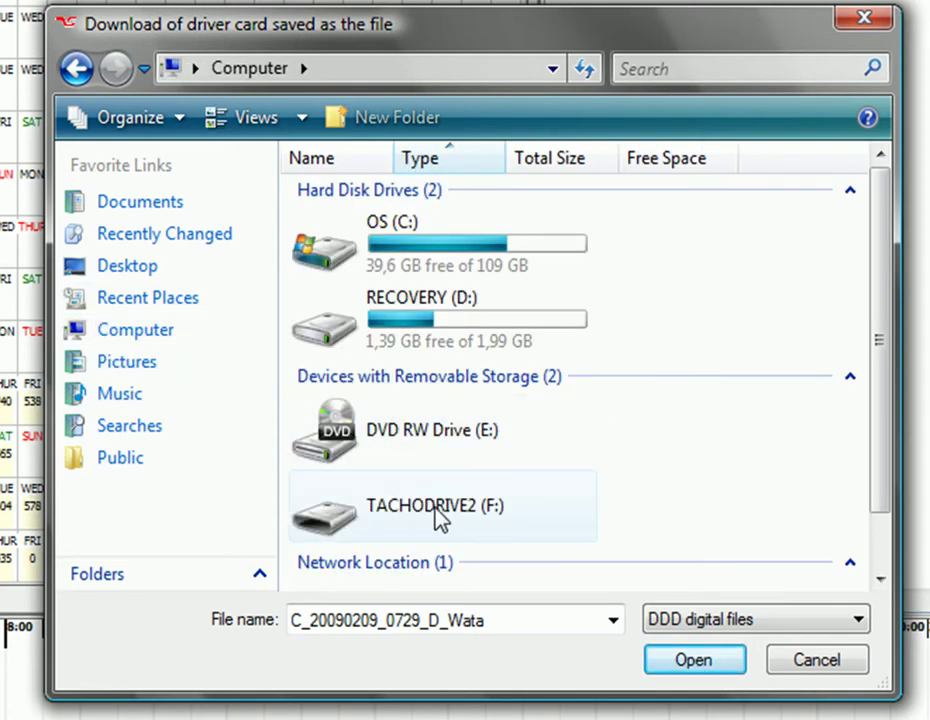
left_click(441, 518)
double_click(441, 518)
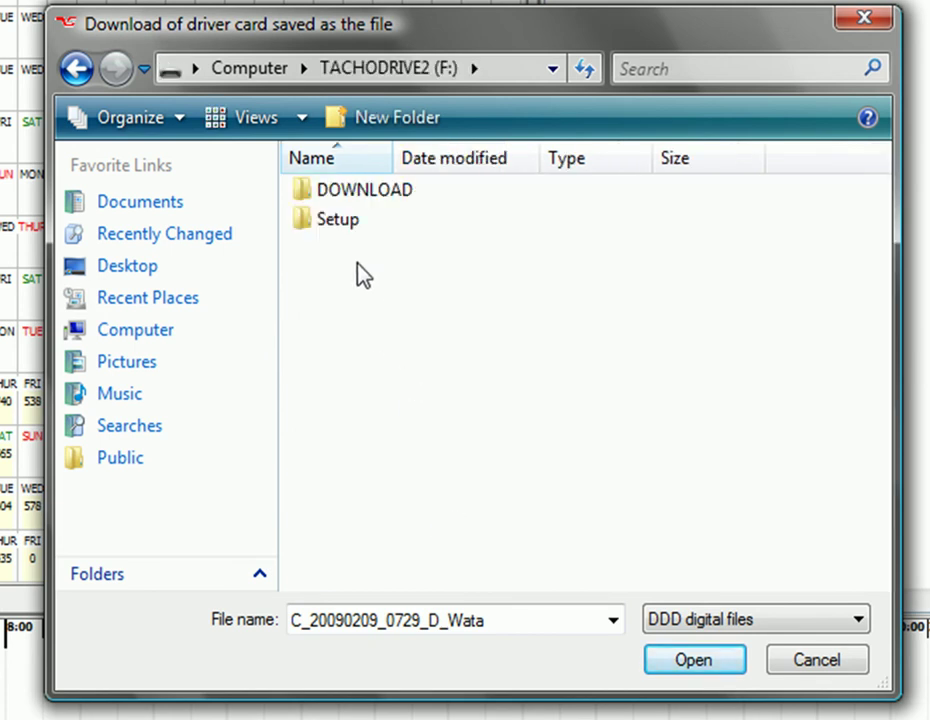
left_click(353, 199)
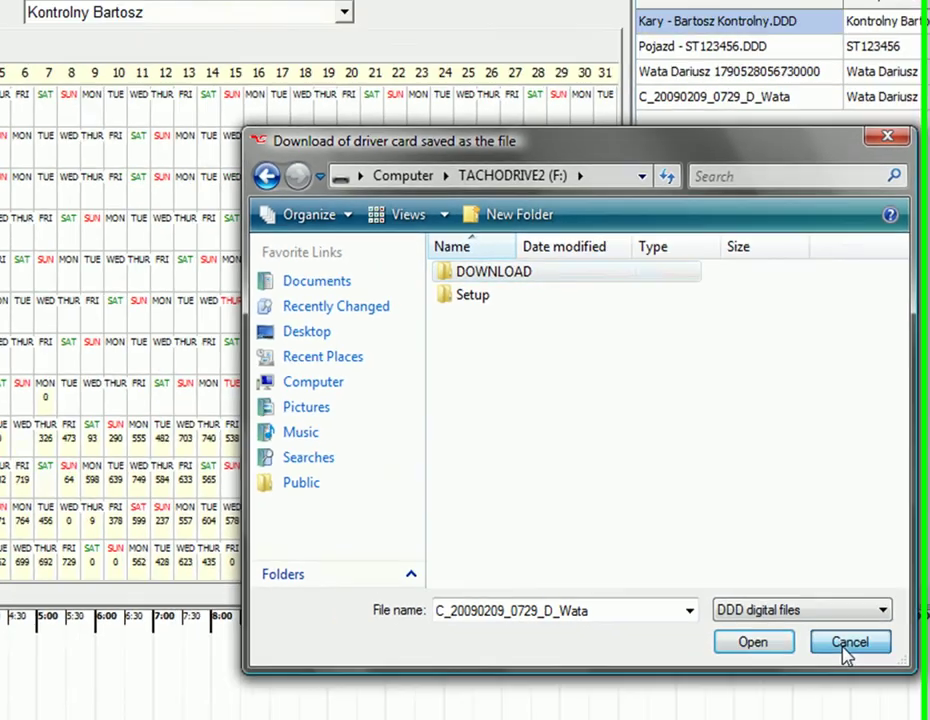
left_click(805, 662)
Start downloading a driver card saved as a file and browse to the Program Files folder on the C: drive
left_click(74, 56)
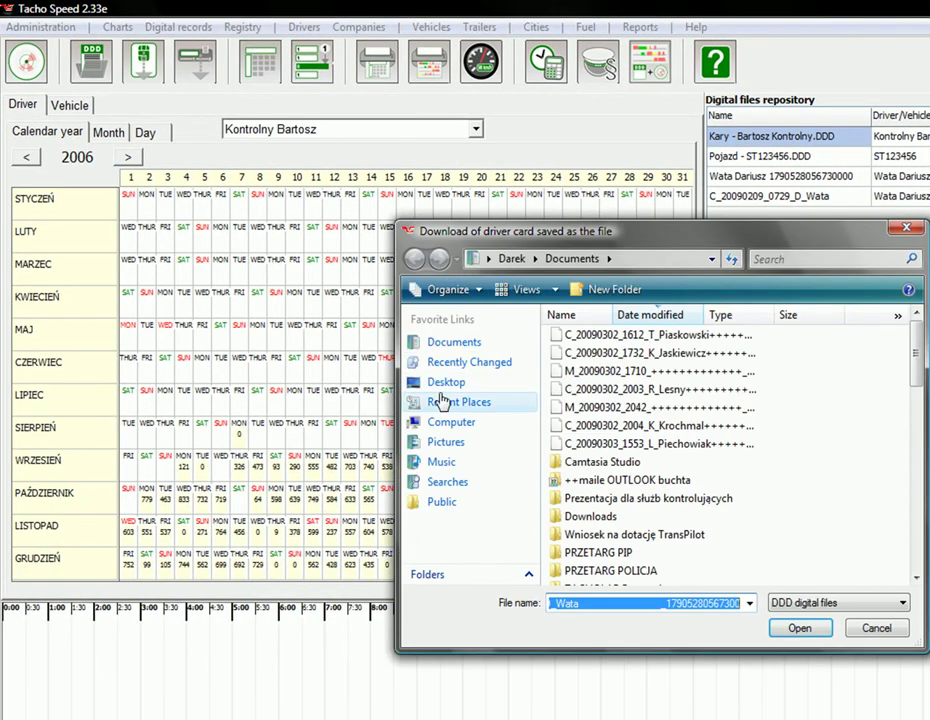
left_click(442, 401)
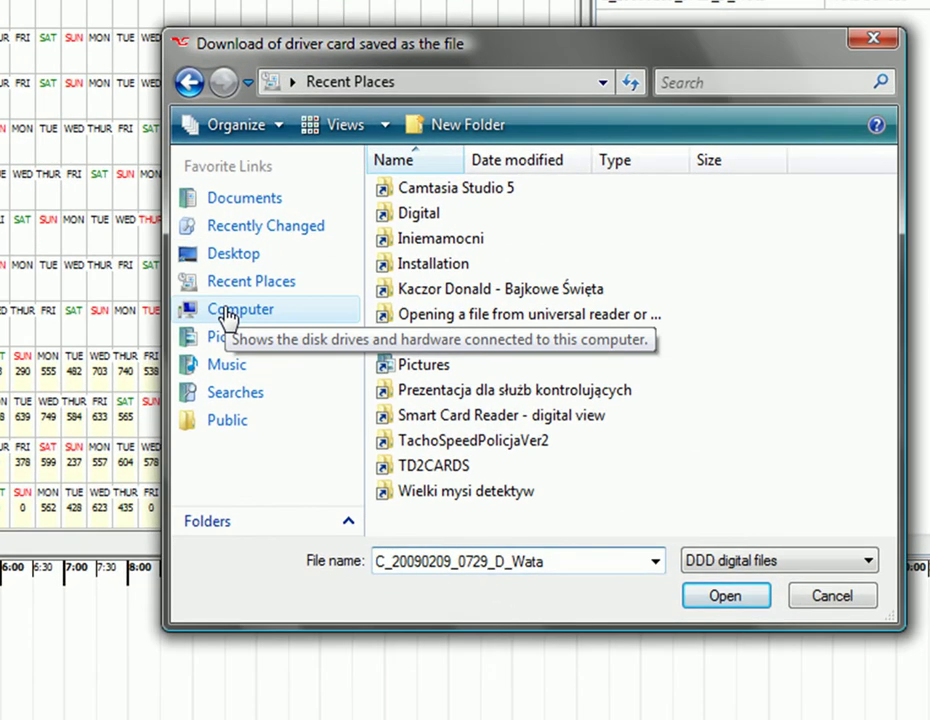
left_click(228, 312)
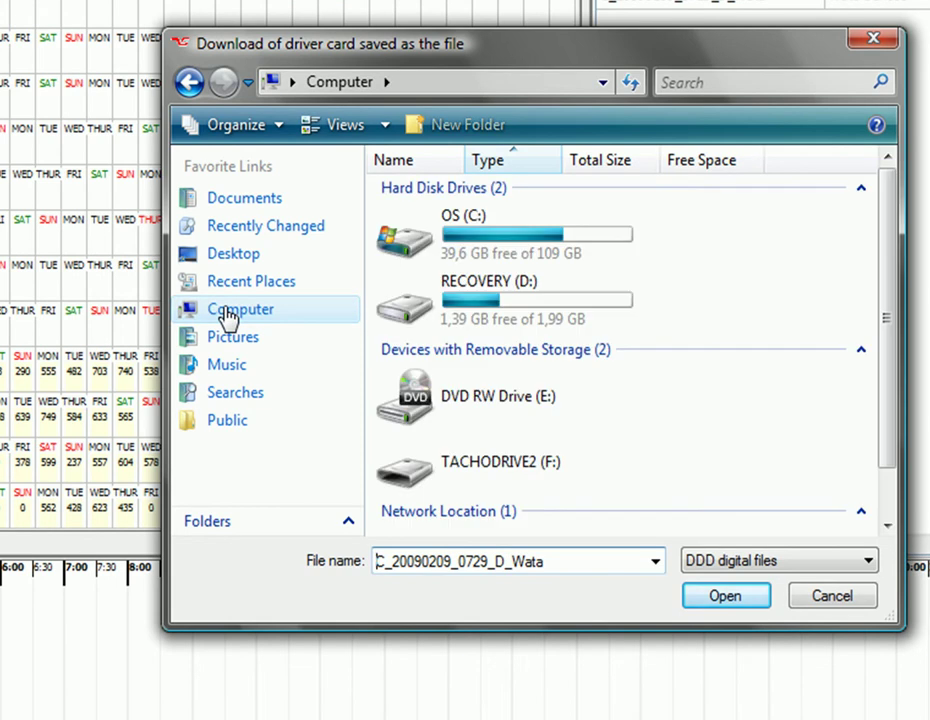
double_click(523, 253)
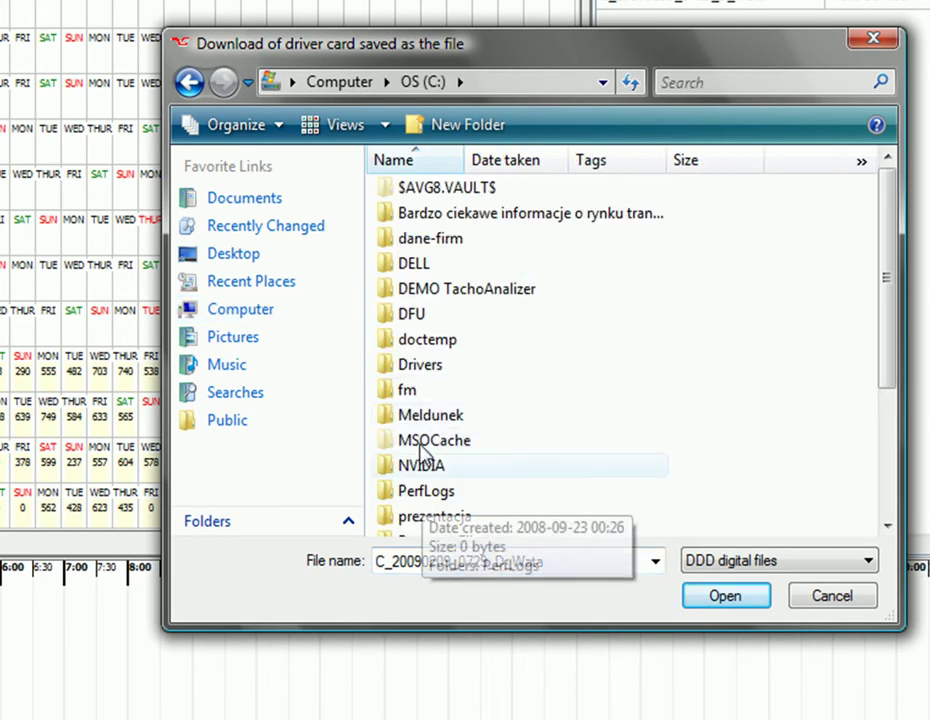
left_click(426, 491)
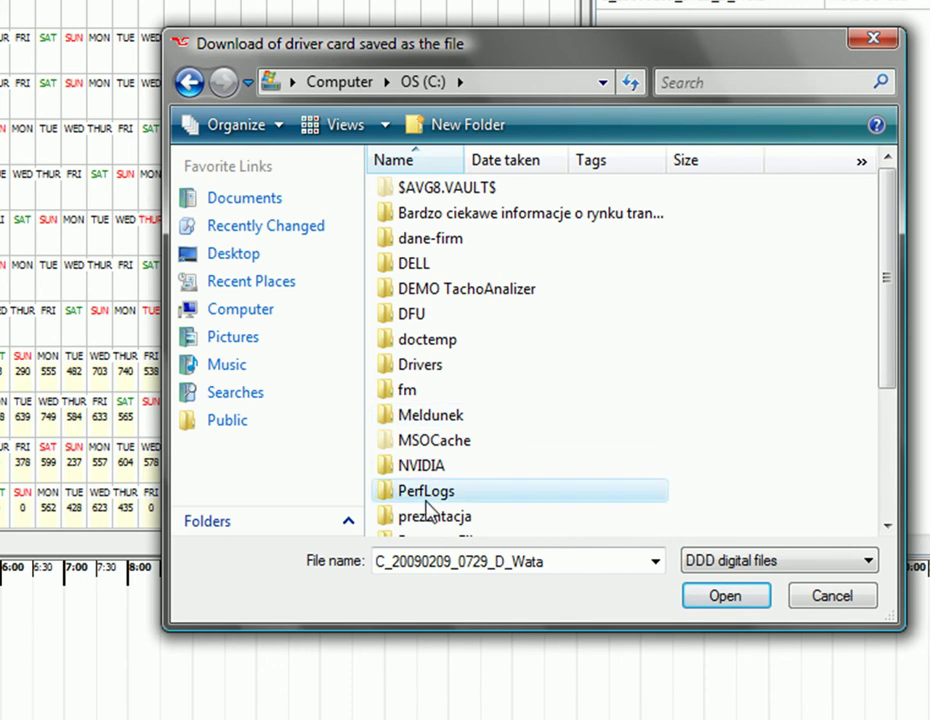
scroll(427, 512, "down", 3)
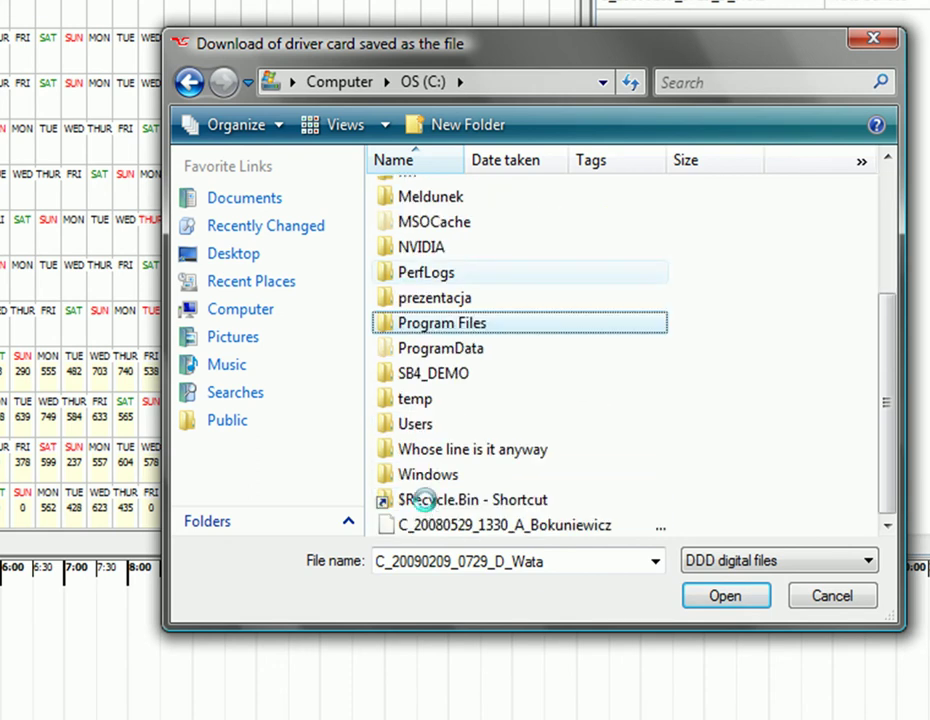
key("Return")
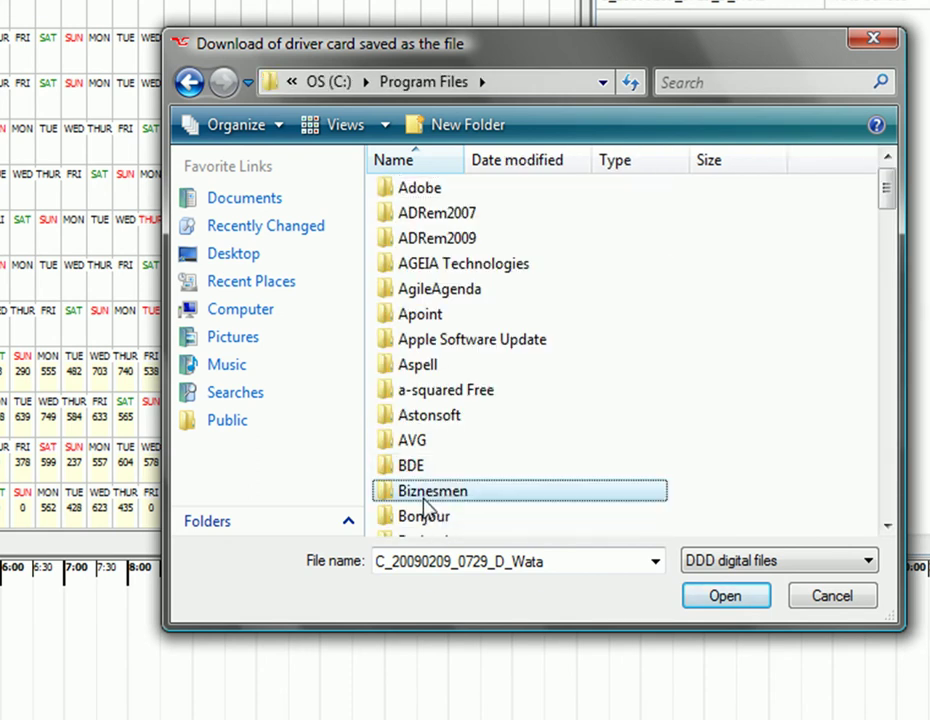
Open the second Ekipa driver card file from the Infolab, TachoSpeed, Digital folder
type("inf")
key("Return")
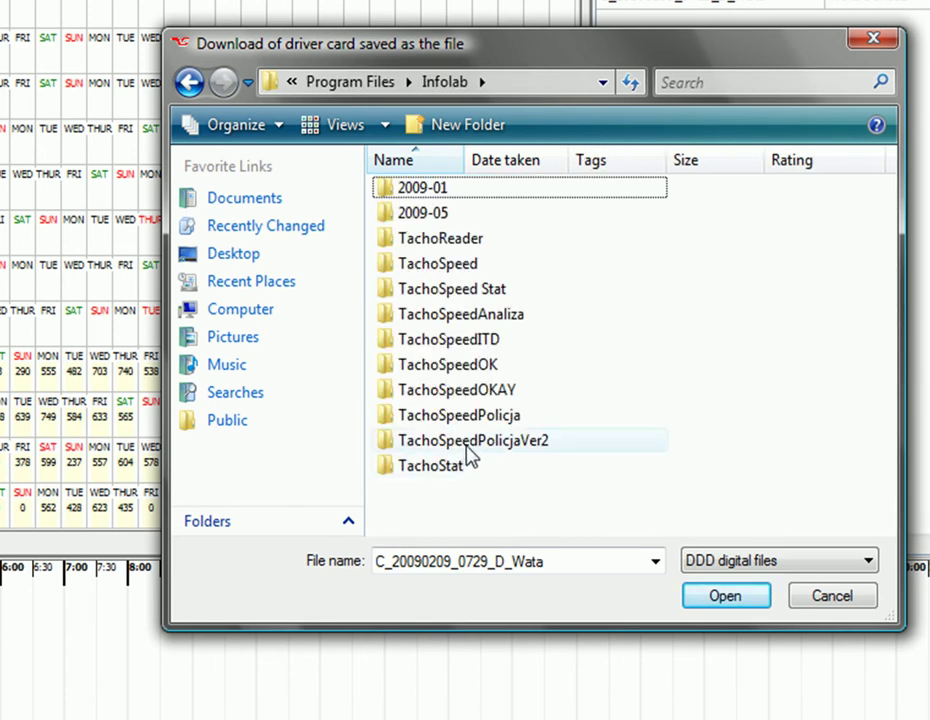
double_click(441, 268)
double_click(436, 243)
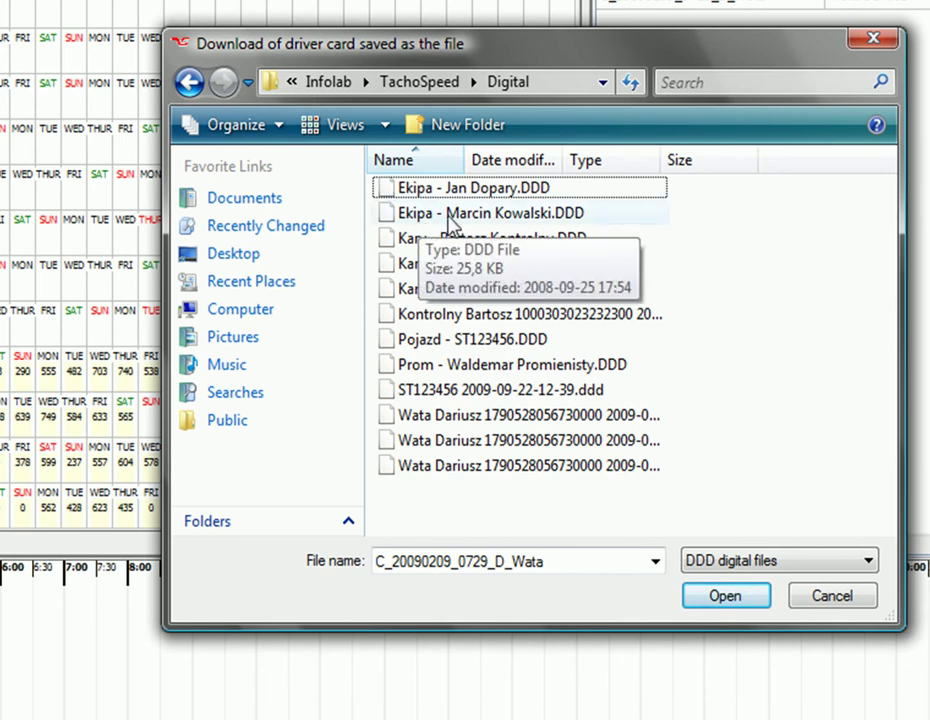
left_click(452, 214)
left_click(731, 600)
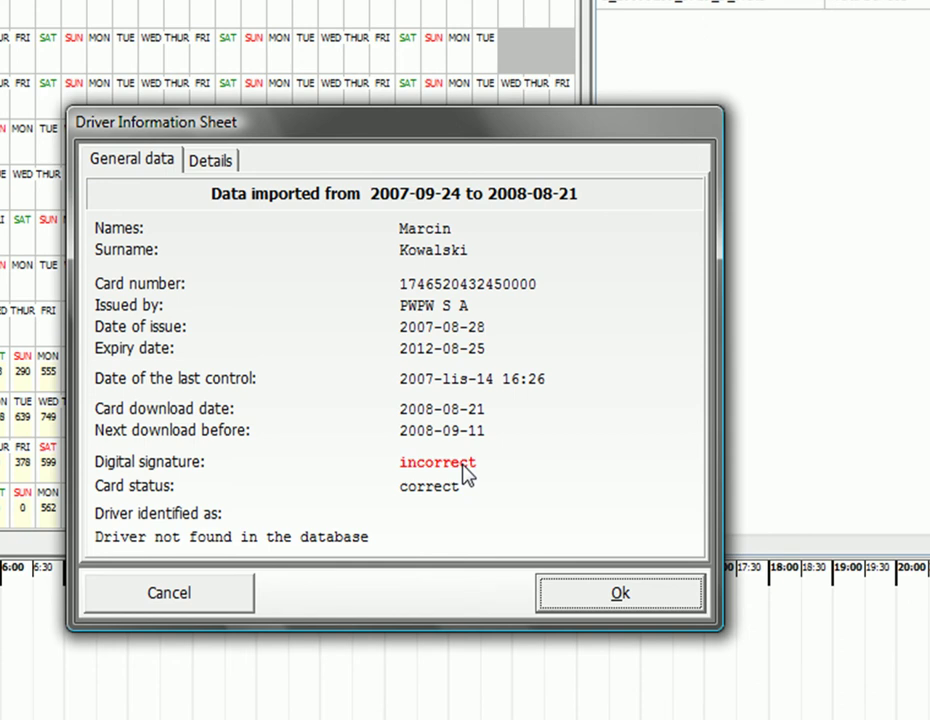
Examine the driver card details, checking the signatures and contents of the identification, vehicles used and control activity segments
left_click(215, 164)
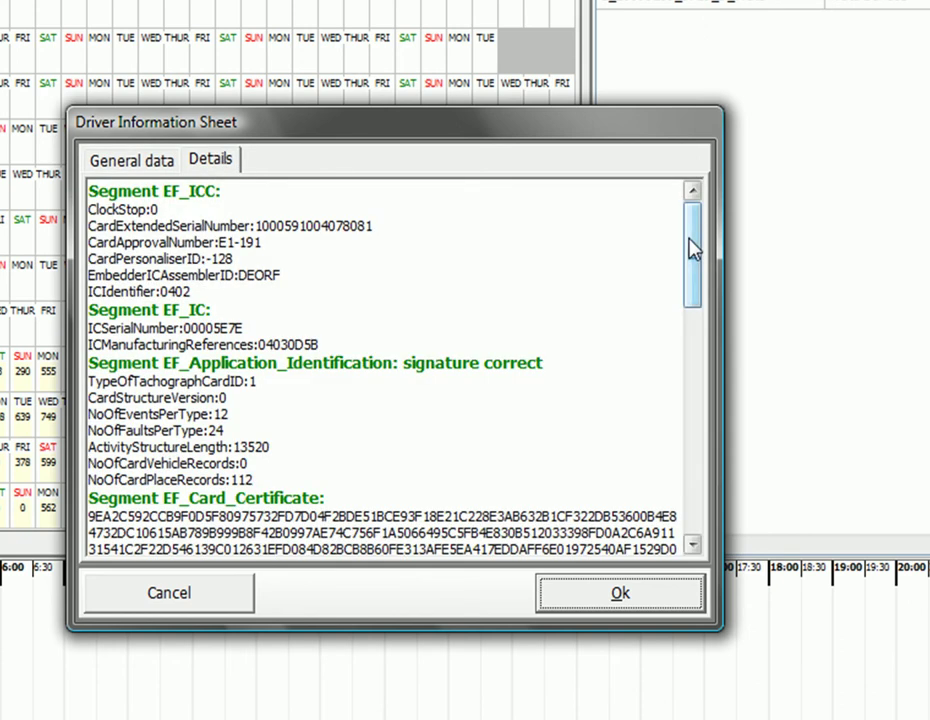
left_click_drag(693, 250, 691, 332)
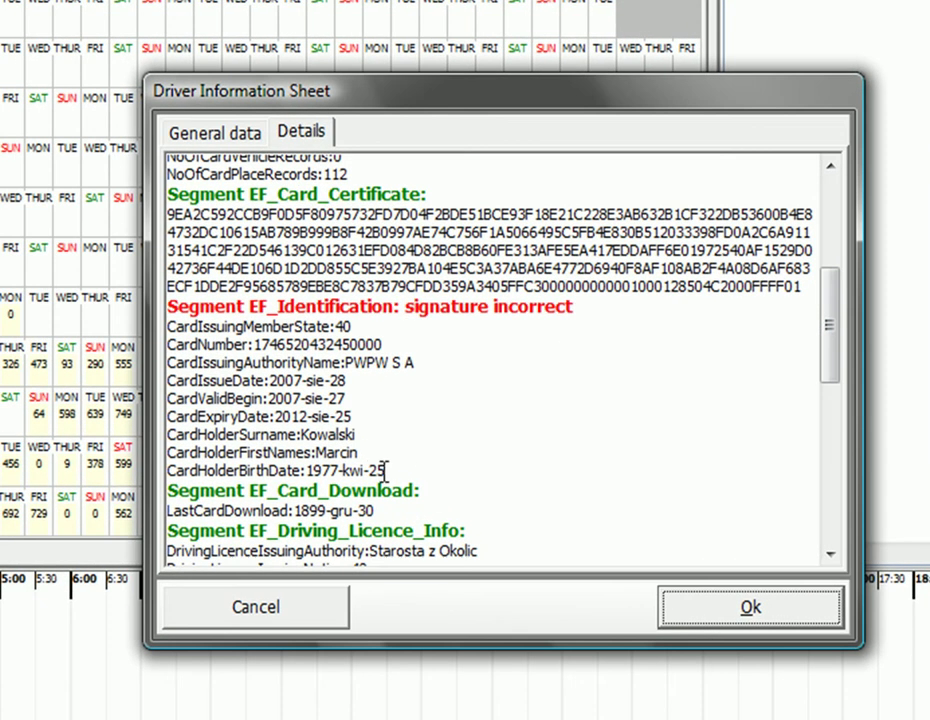
left_click_drag(375, 469, 166, 306)
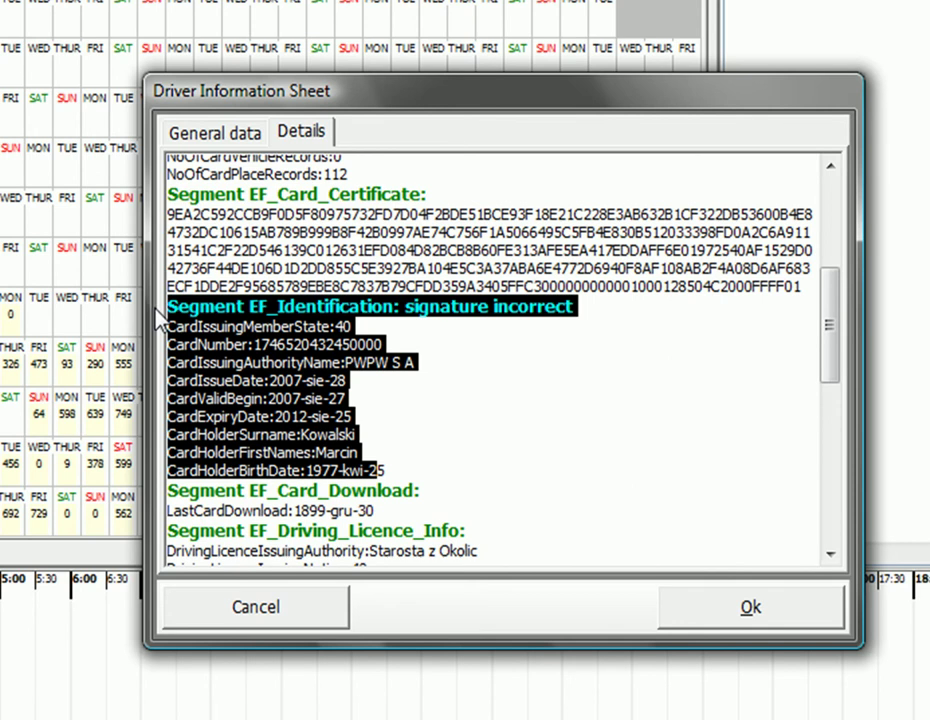
left_click(520, 307)
left_click_drag(845, 328, 840, 435)
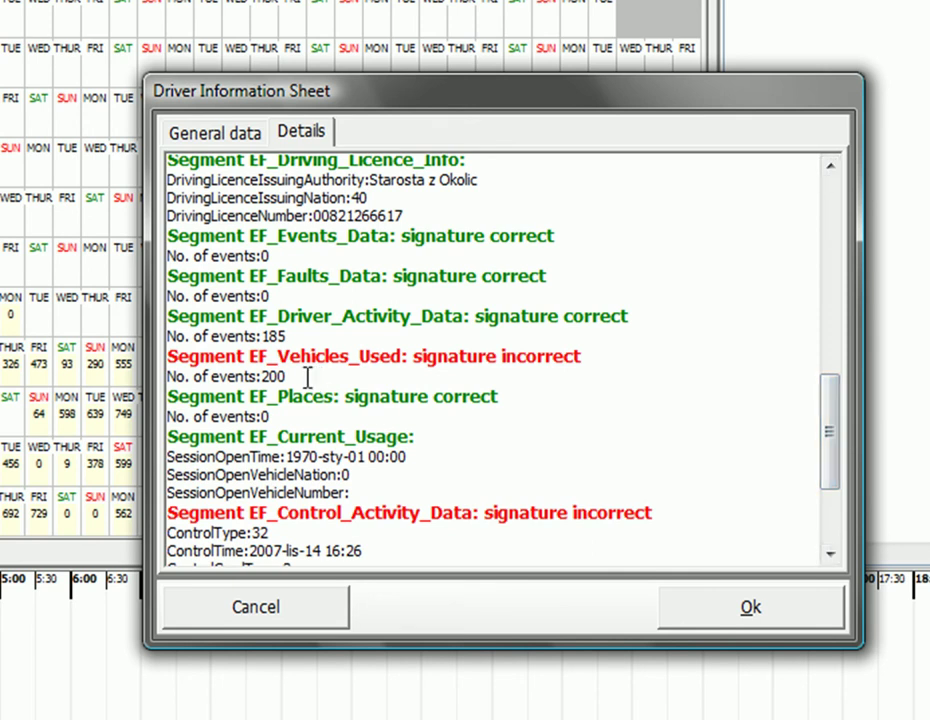
left_click_drag(309, 376, 199, 376)
left_click_drag(287, 376, 165, 376)
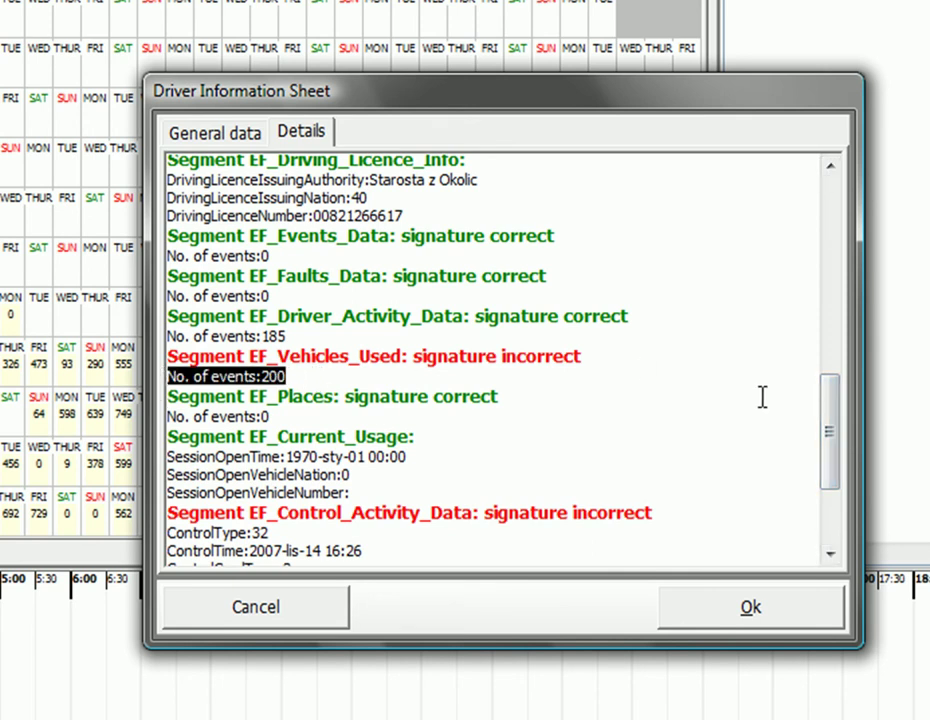
left_click_drag(832, 421, 837, 484)
left_click_drag(554, 500, 166, 356)
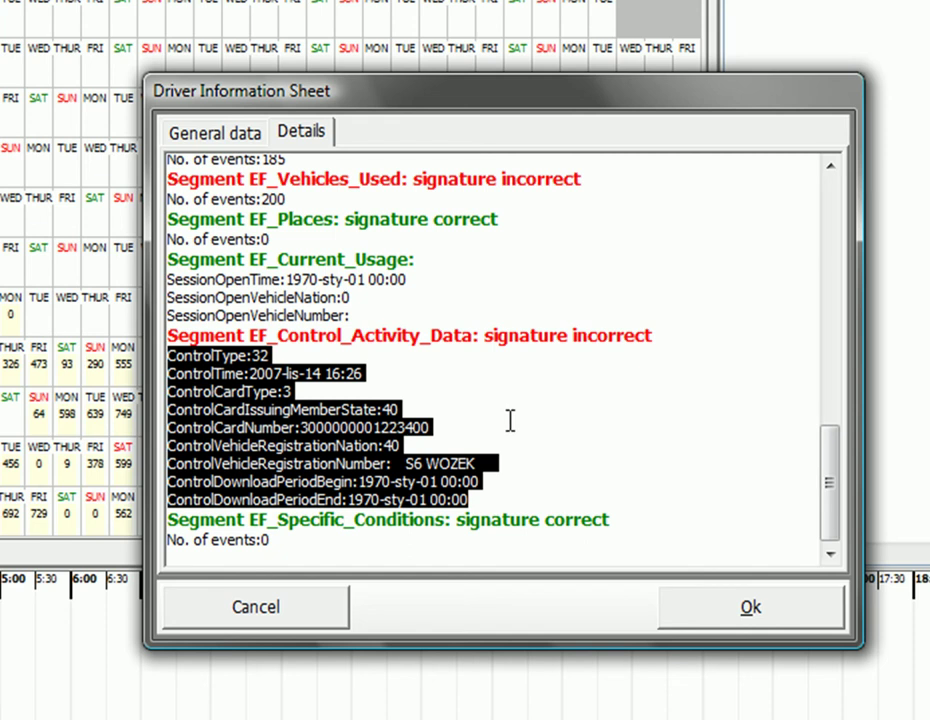
Accept the driver card data and add the new driver to the database with the prefilled details
left_click(749, 607)
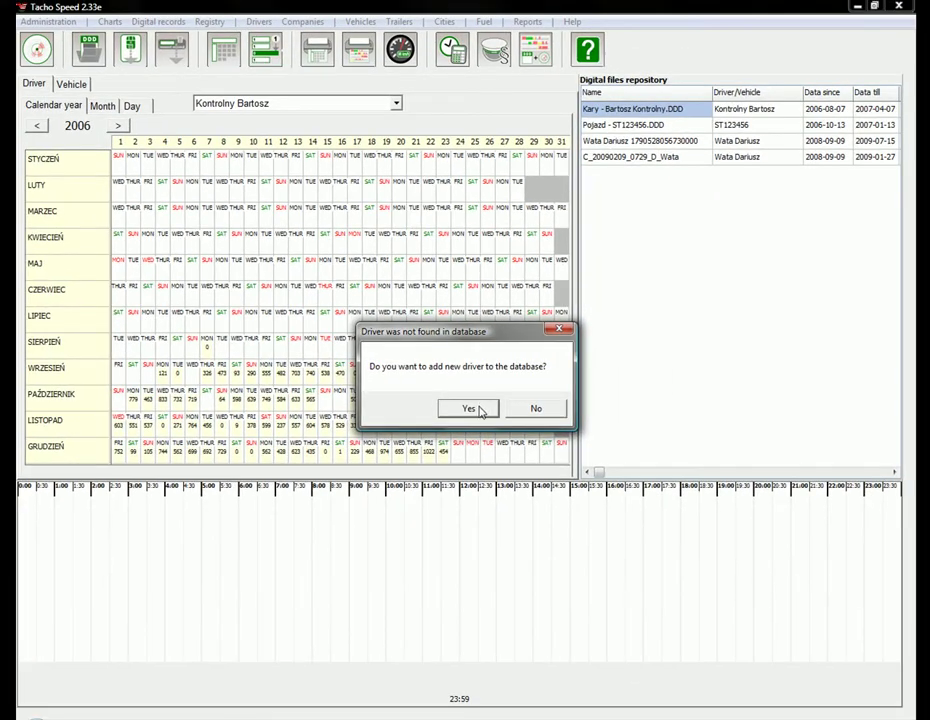
left_click(480, 411)
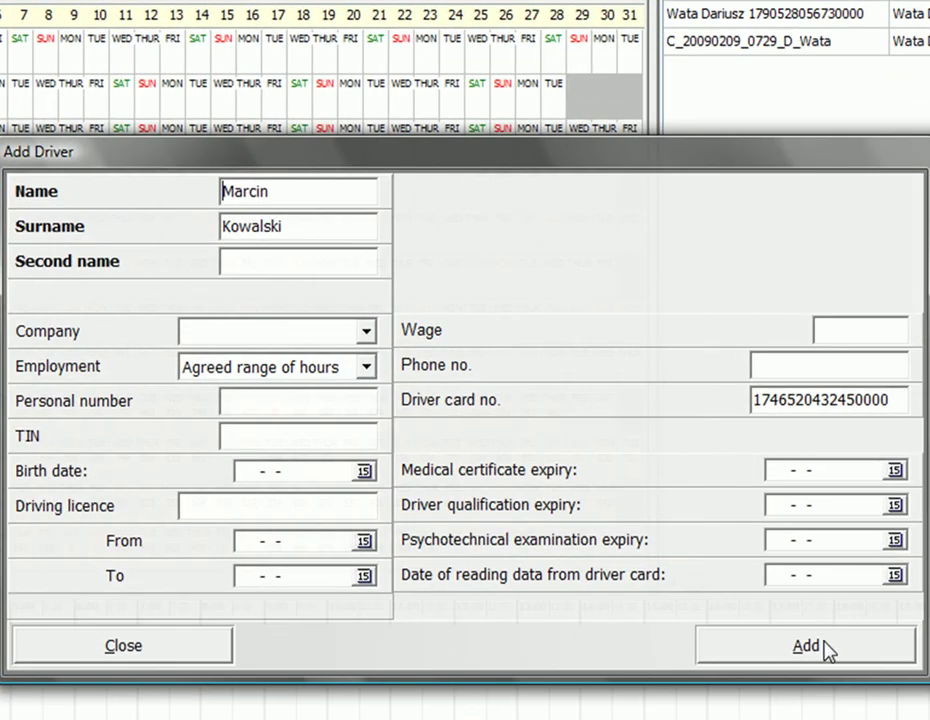
left_click(823, 640)
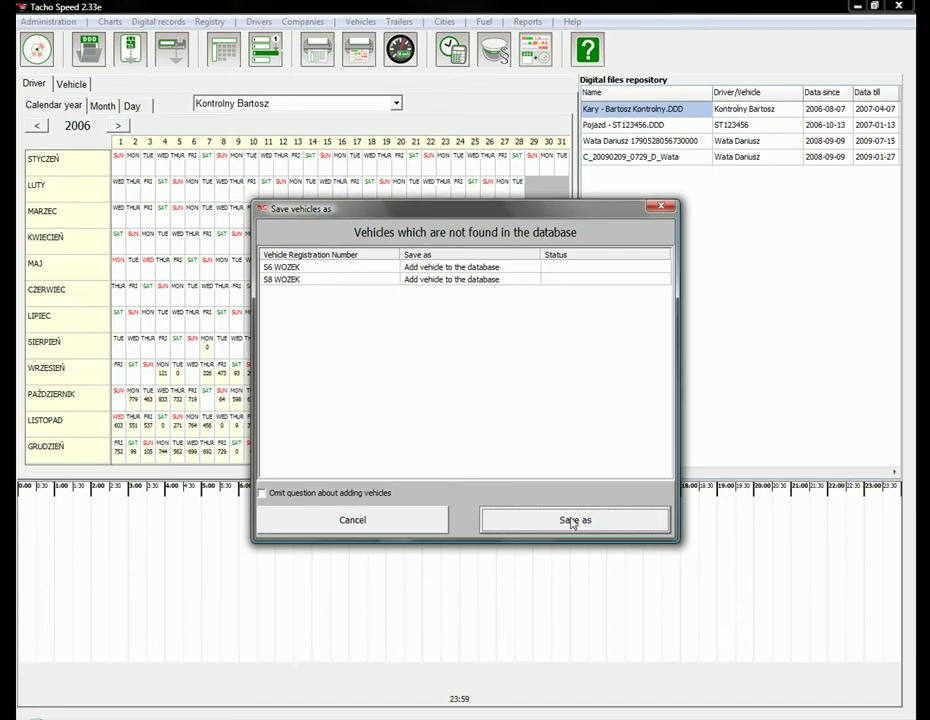
Add the missing vehicles S6 WOZEK and S8 WOZEK to the database, checking the latter's deadlines and expiry dates
left_click(632, 645)
left_click(603, 570)
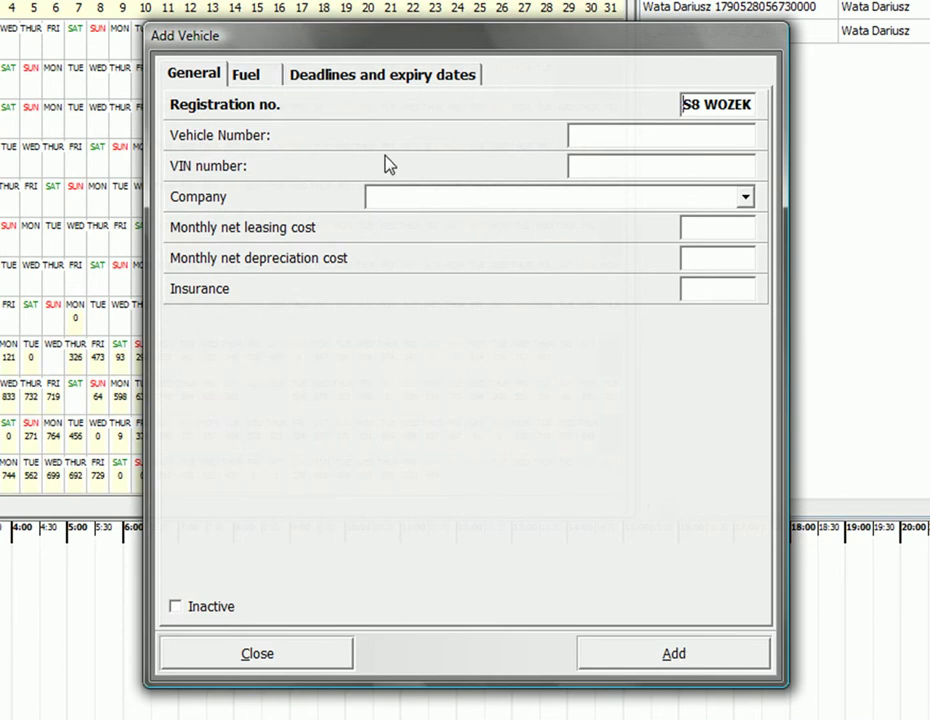
left_click(387, 80)
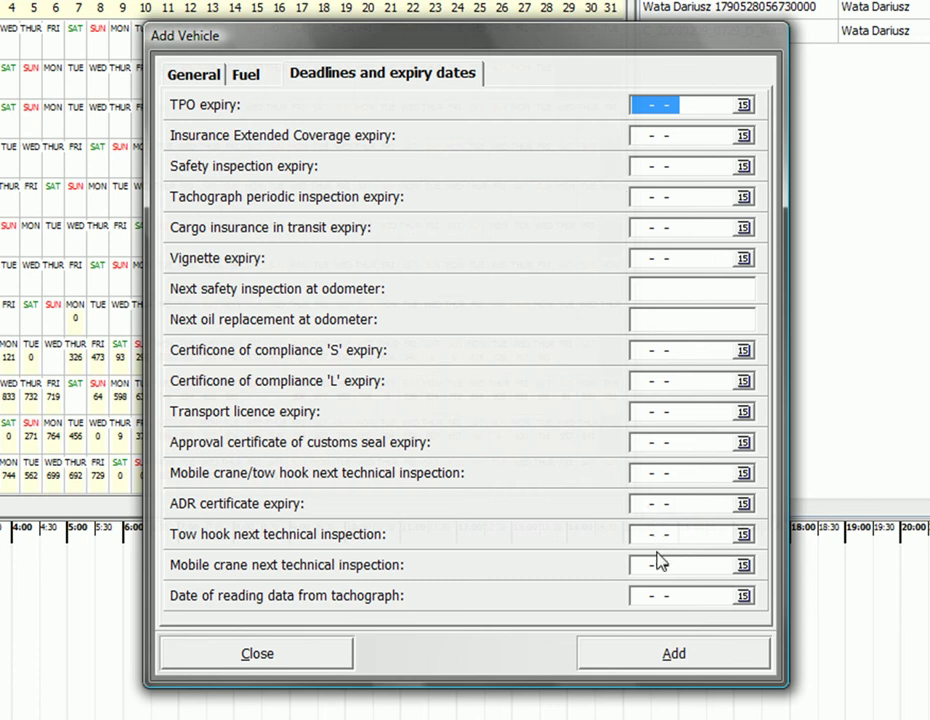
left_click(668, 660)
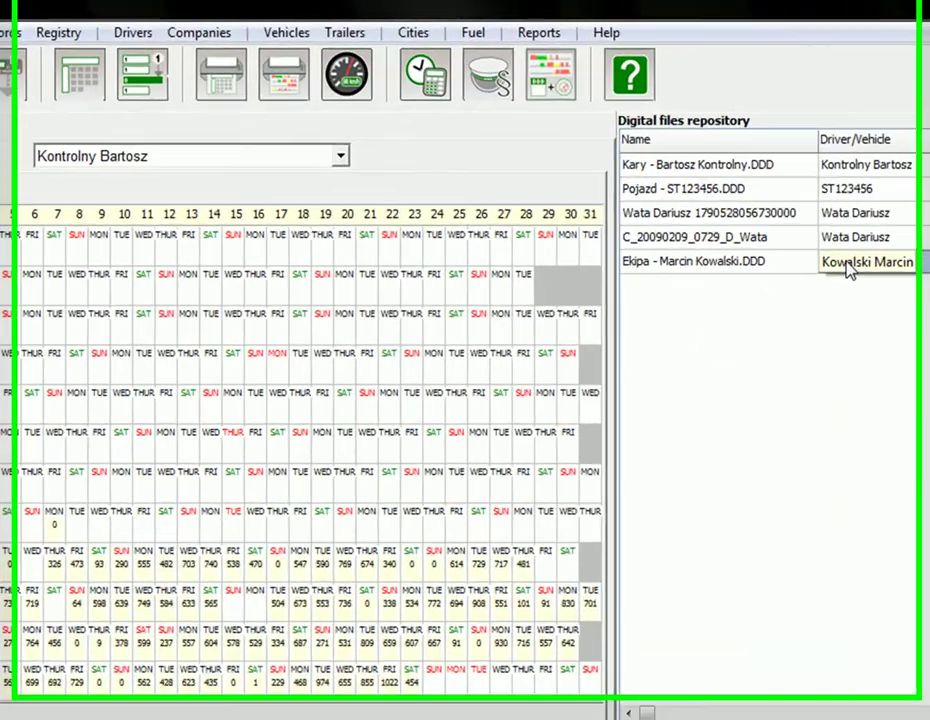
Display the newly added driver's yearly activity calendar for 2008
left_click(745, 174)
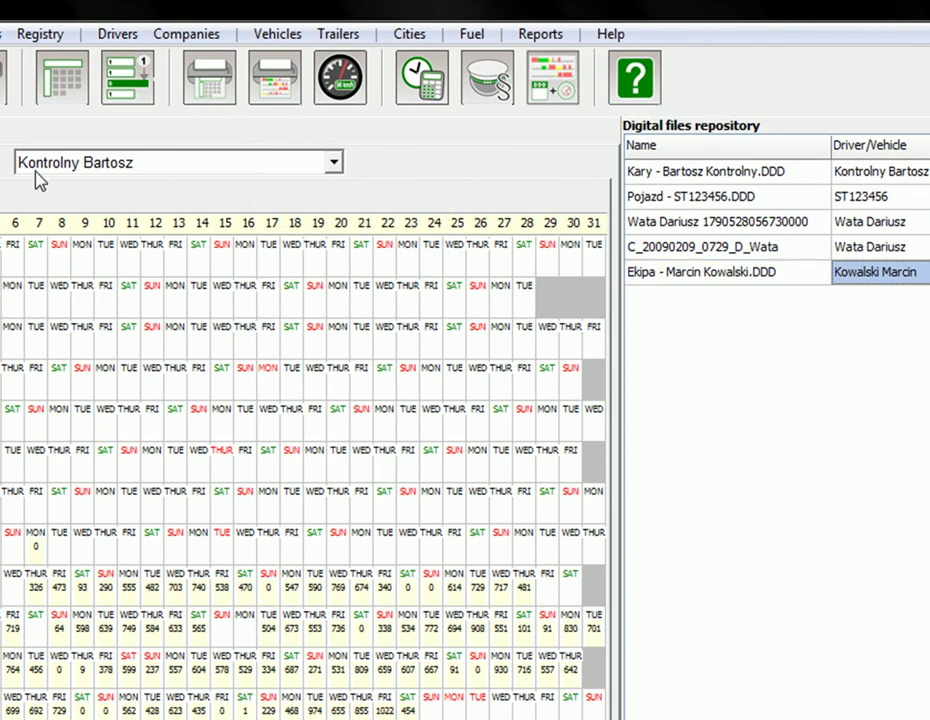
left_click(76, 166)
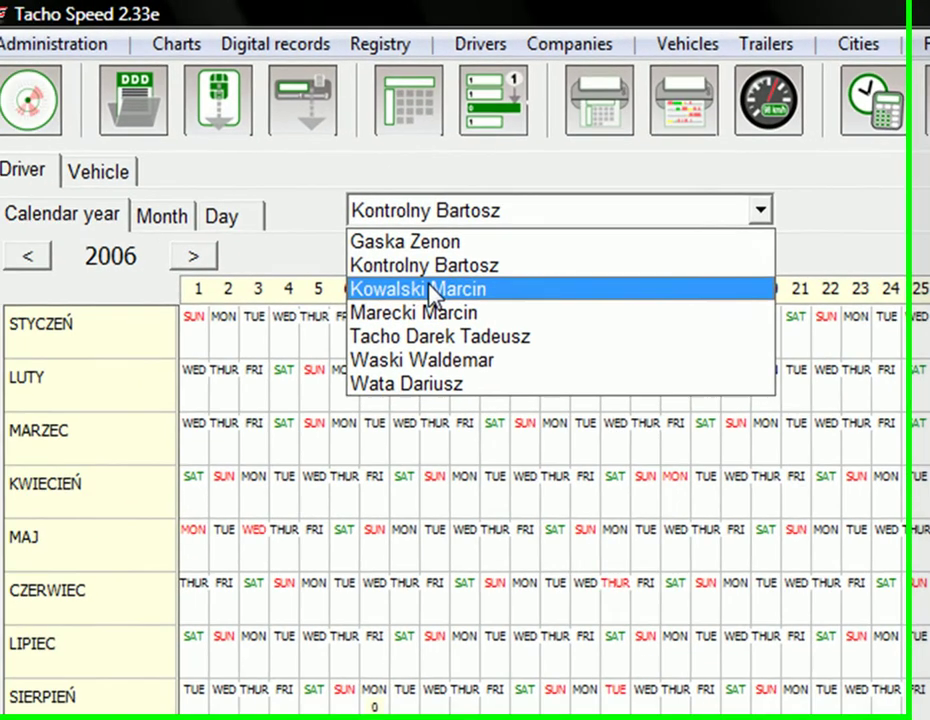
left_click(430, 290)
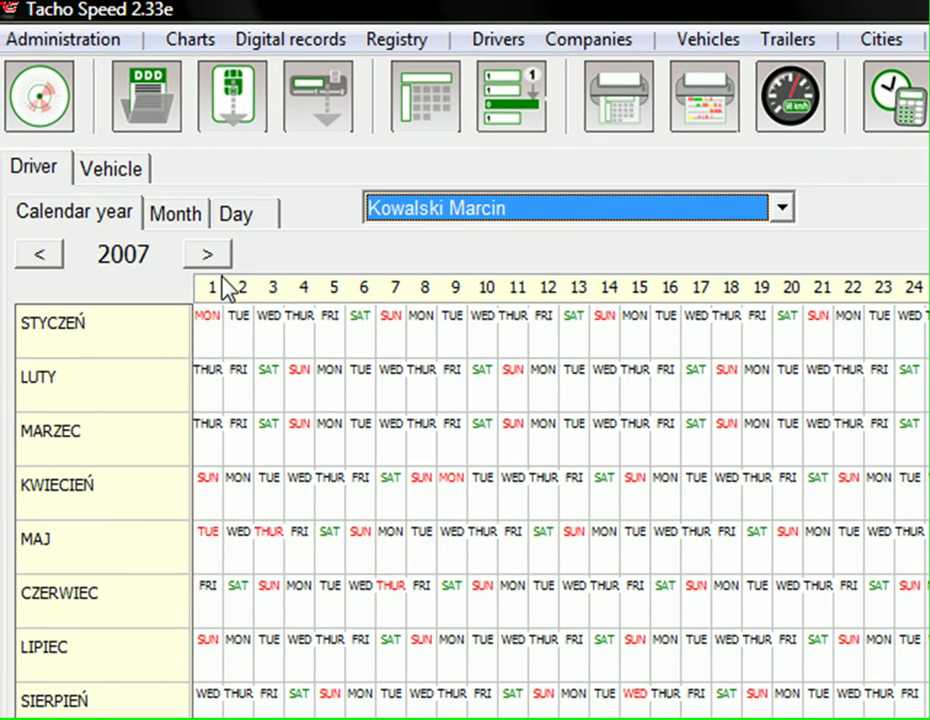
left_click(207, 256)
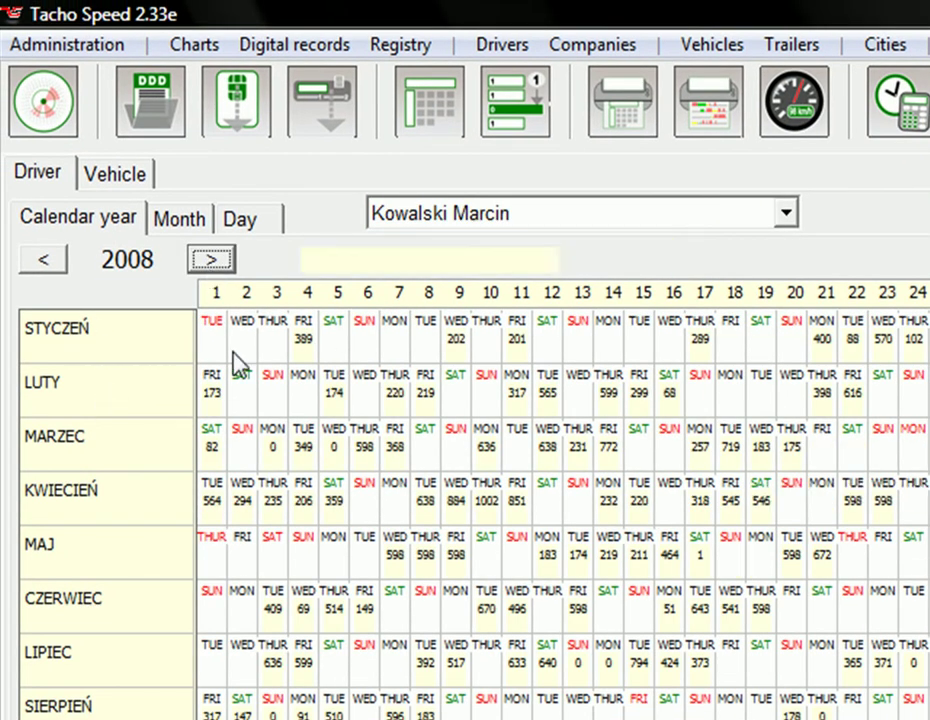
View the driver's February 2008 month calendar and the detailed day activities for 2008-02-05
left_click(98, 395)
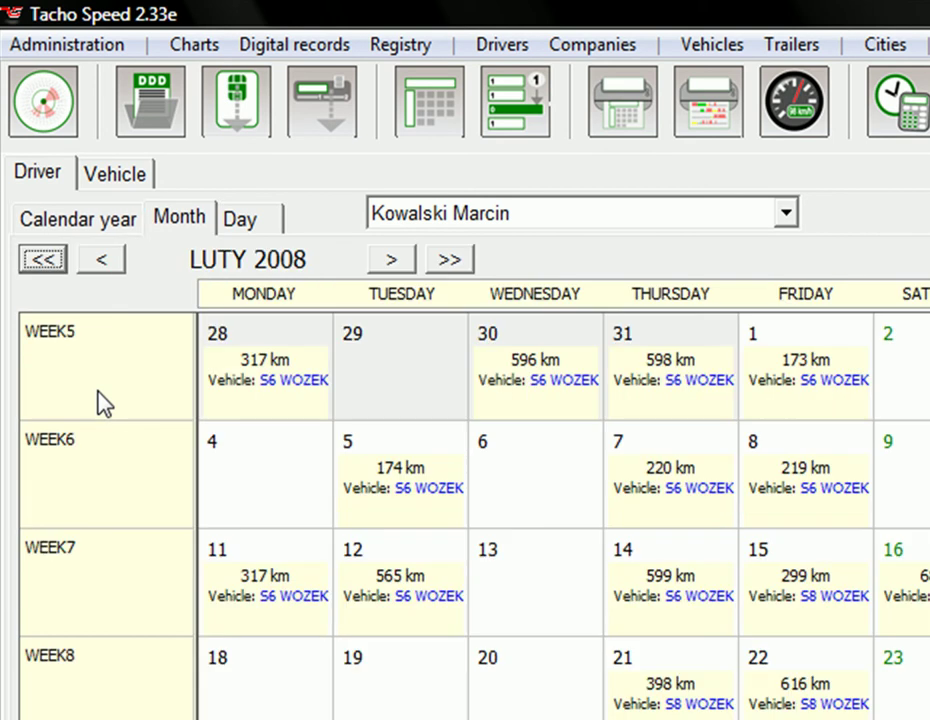
double_click(421, 490)
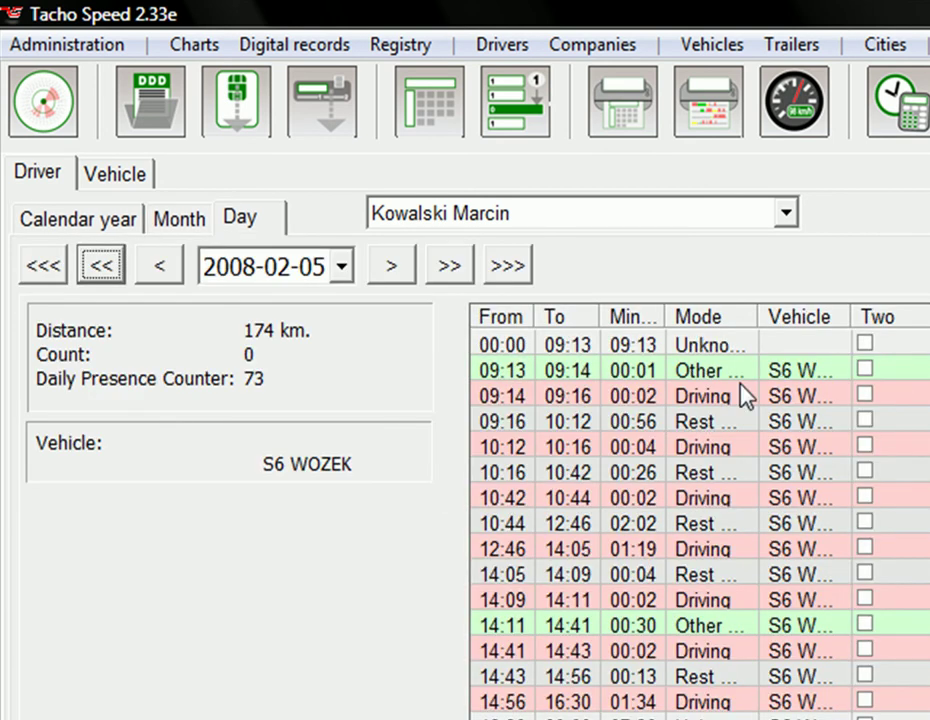
left_click(172, 220)
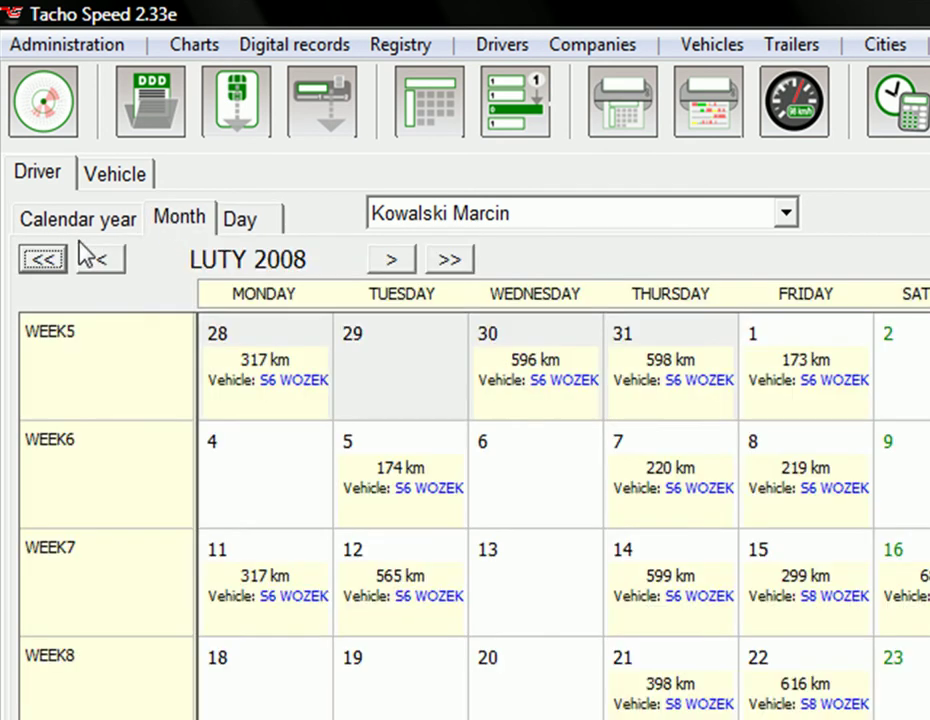
left_click(236, 220)
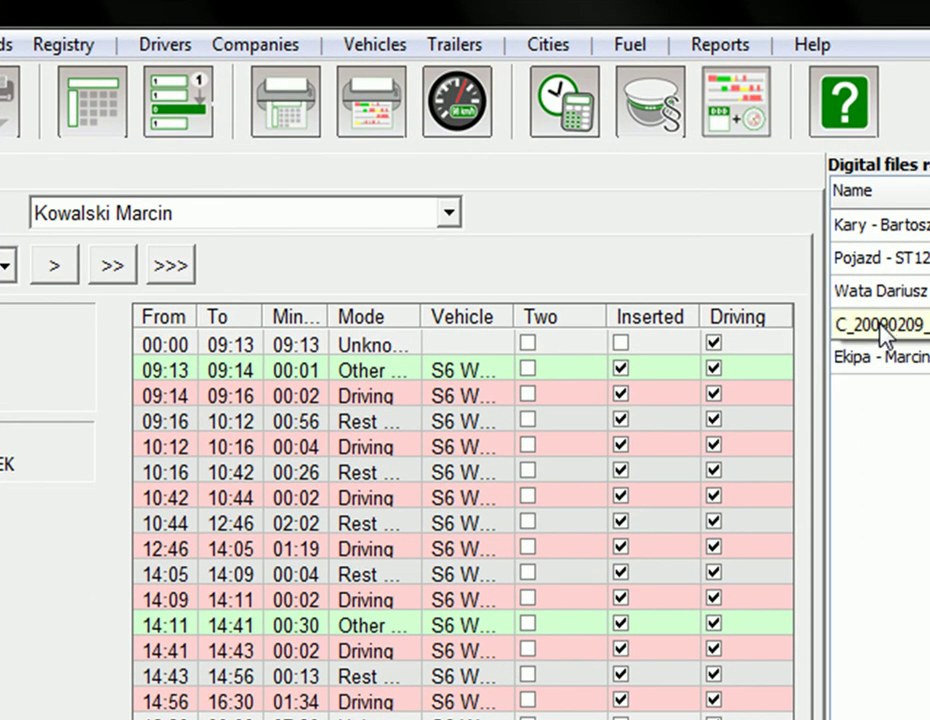
Select the driver card file starting with C_20090209 in the digital files repository
left_click(857, 330)
left_click(848, 330)
left_click(862, 335)
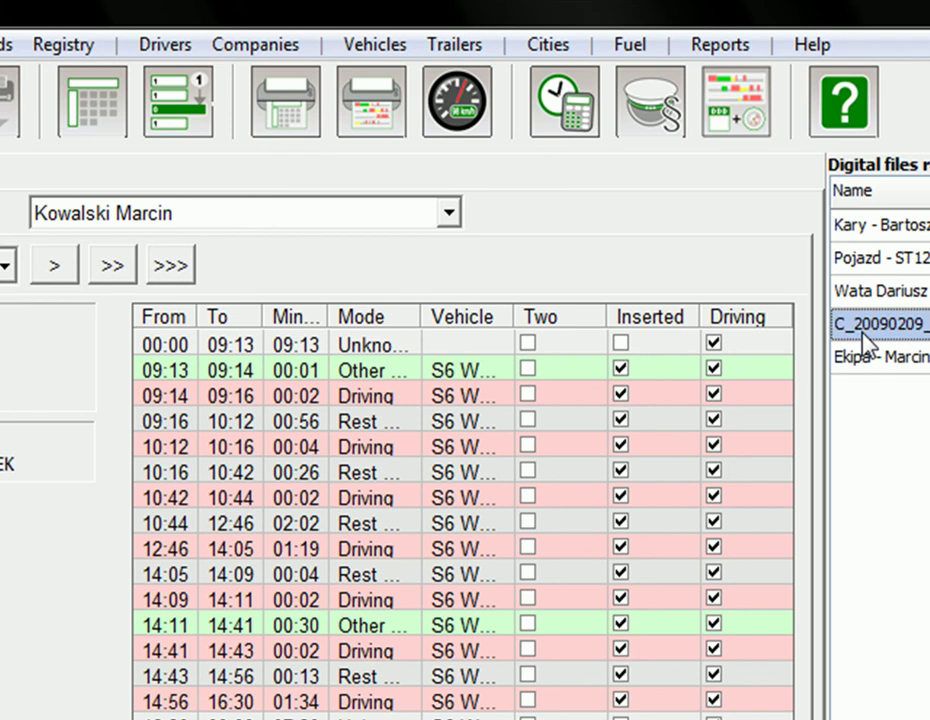